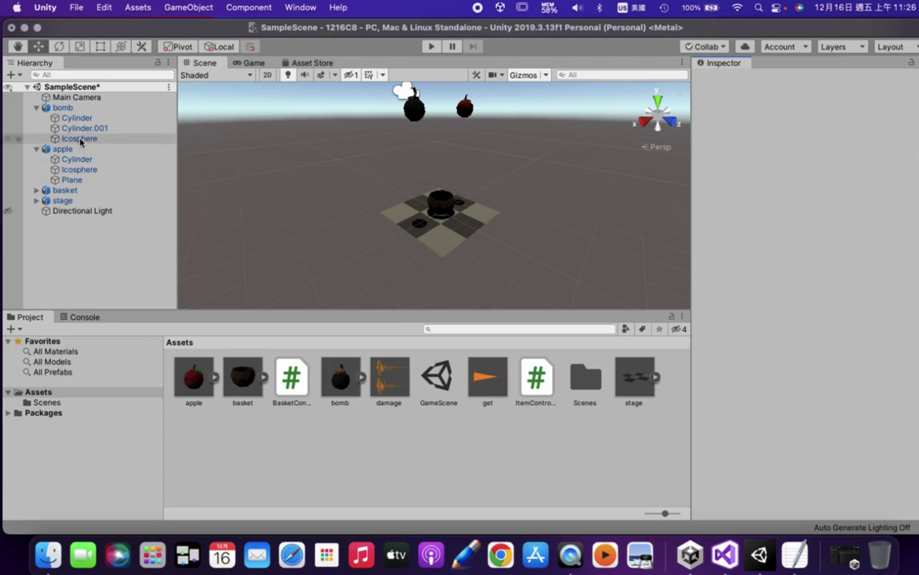
Add a Sphere Collider component to the apple object
{"action": "left_click", "coordinate": [59, 150]}
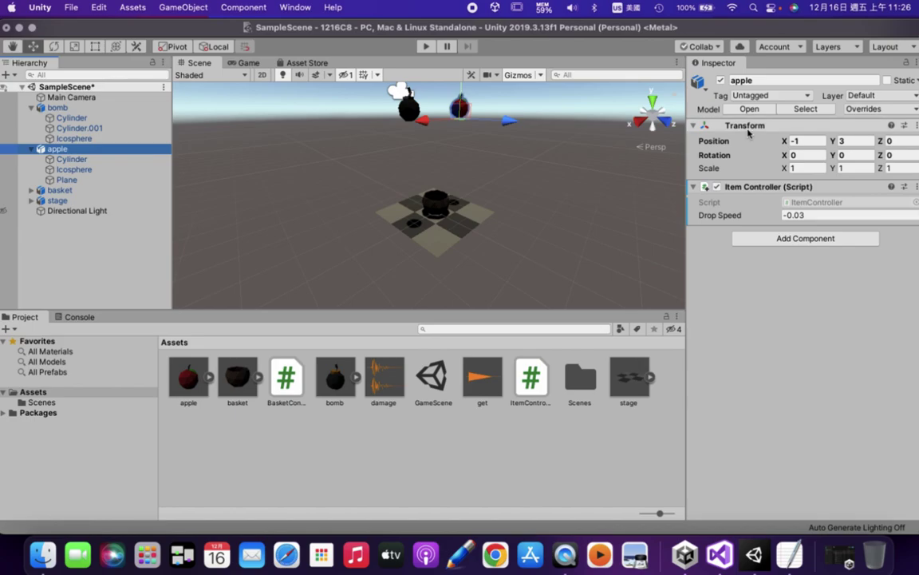
{"action": "left_click", "coordinate": [820, 239]}
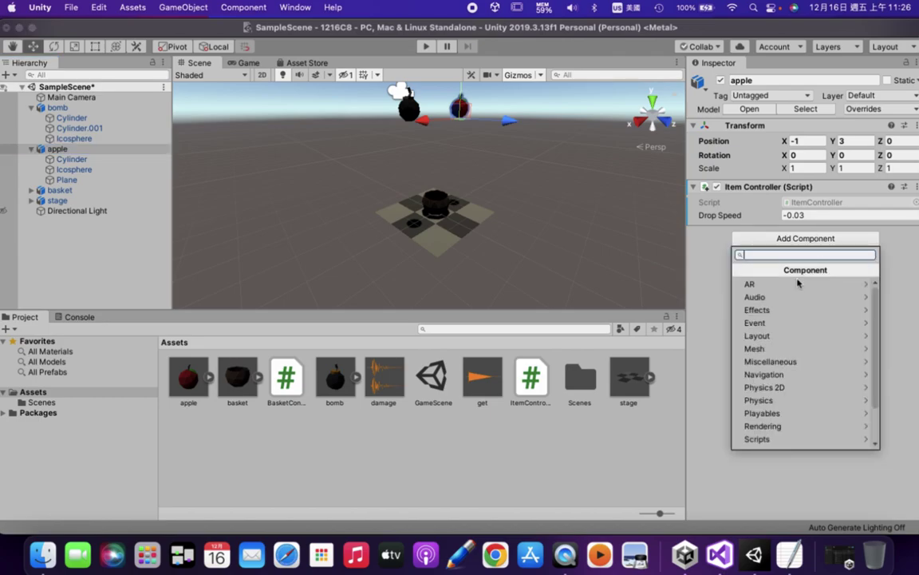
{"action": "left_click", "coordinate": [797, 400]}
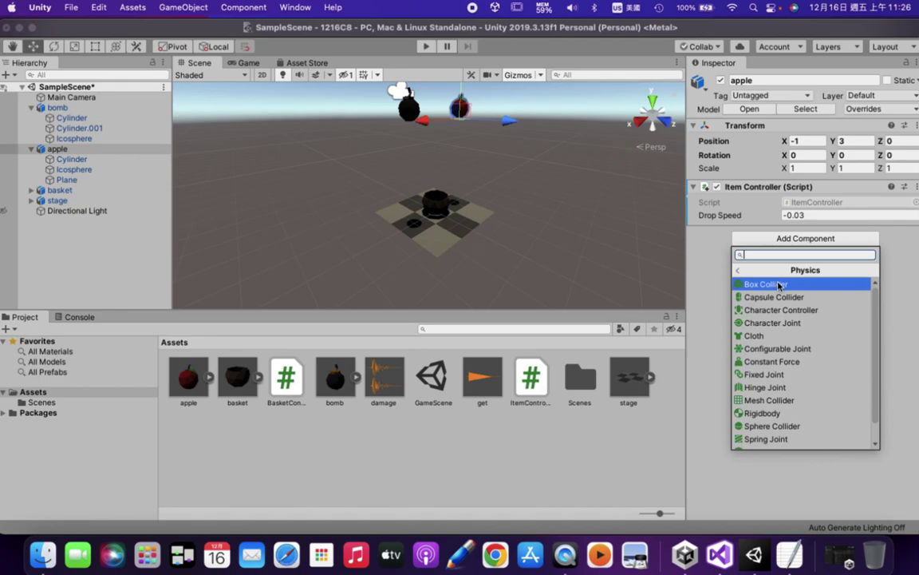
{"action": "left_click", "coordinate": [799, 428]}
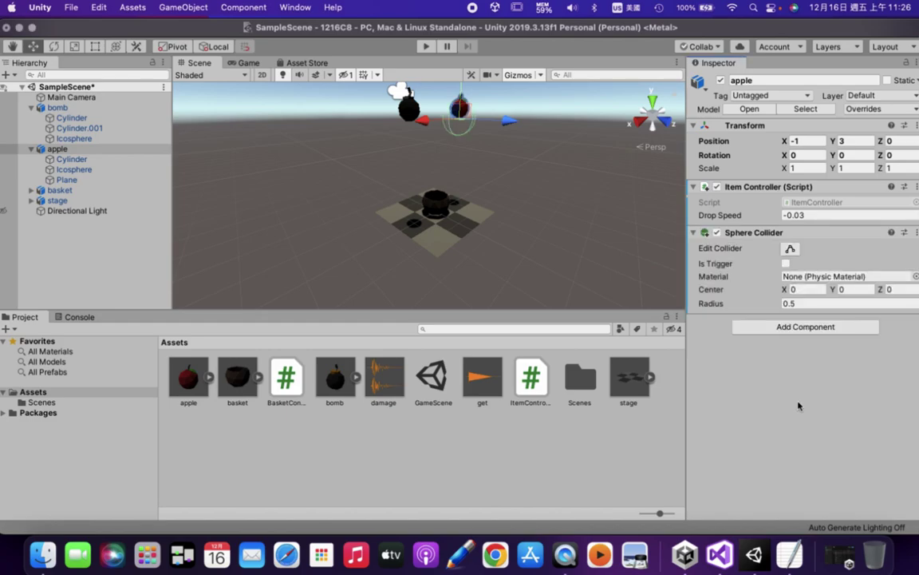
Set the apple's Sphere Collider centre Y to 0.25 and its radius to 0.25
{"action": "left_click", "coordinate": [849, 289]}
{"action": "double_click", "coordinate": [835, 290]}
{"action": "type", "text": "0.25"}
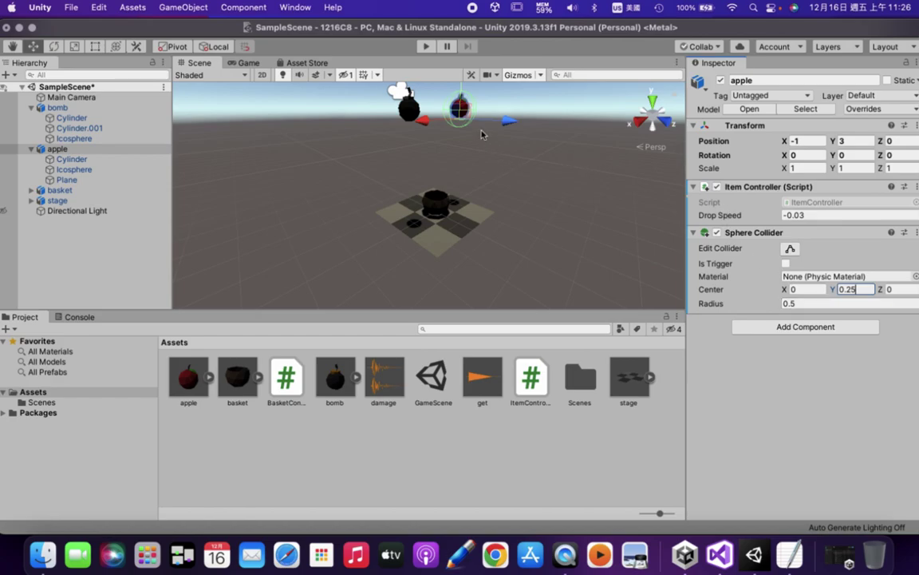
{"action": "left_click", "coordinate": [783, 304]}
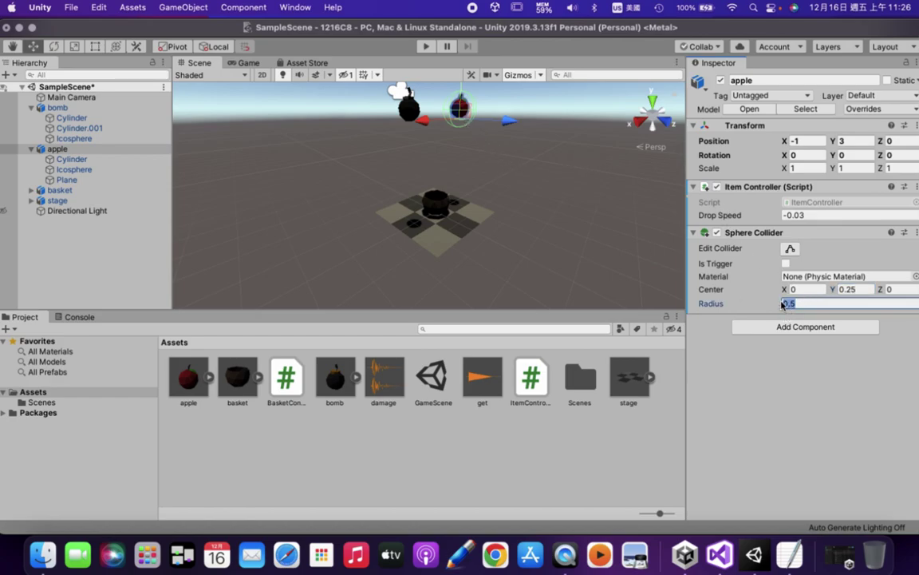
{"action": "type", "text": "0.25"}
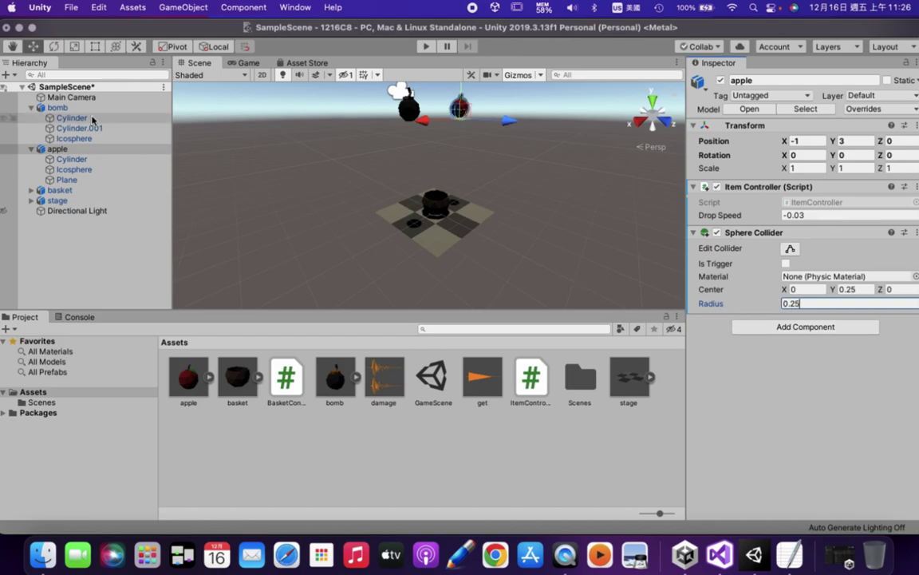
Add a Sphere Collider component to the bomb object
{"action": "left_click", "coordinate": [60, 107]}
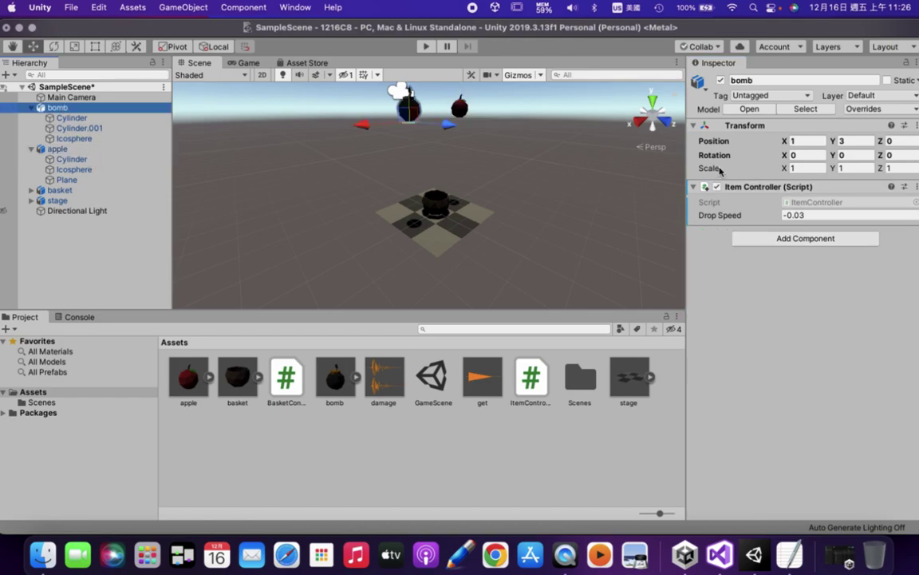
{"action": "left_click", "coordinate": [763, 241]}
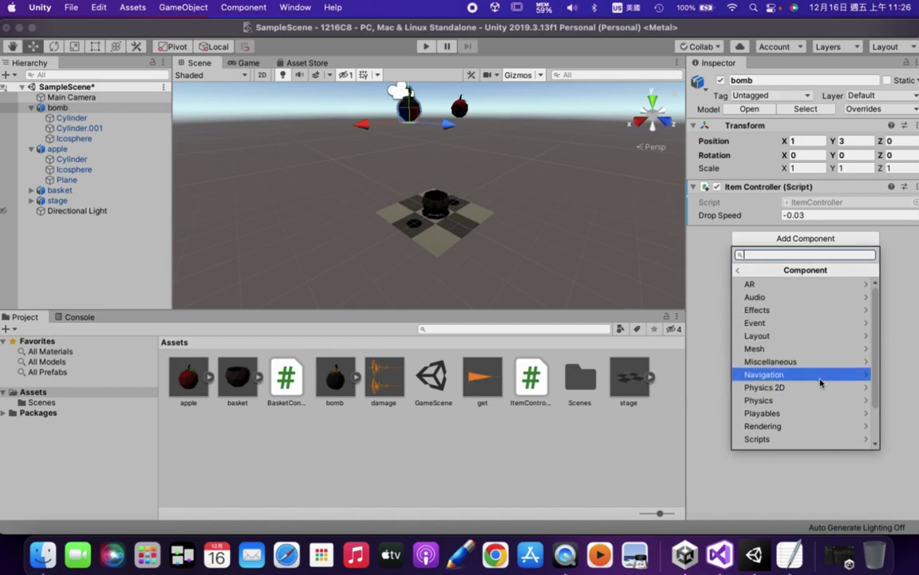
{"action": "left_click", "coordinate": [822, 399]}
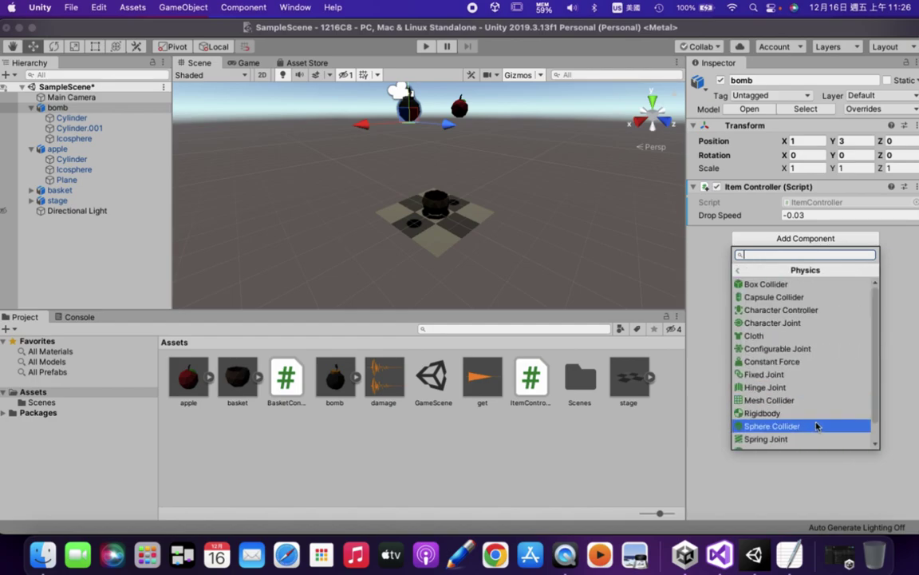
{"action": "left_click", "coordinate": [816, 426]}
Set the bomb's Sphere Collider centre Y to 0.25 and its radius to 0.25
{"action": "left_click", "coordinate": [846, 289]}
{"action": "type", "text": "0.25"}
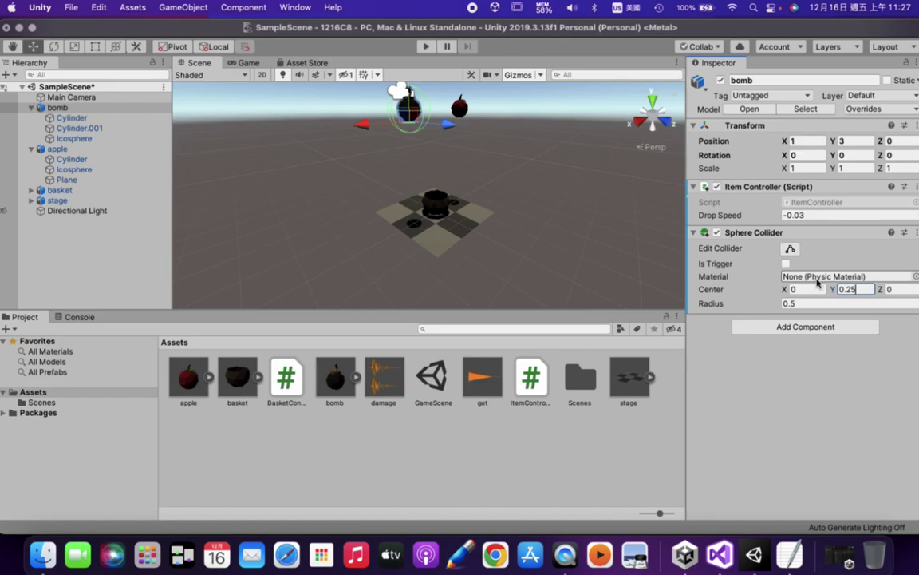
{"action": "left_click", "coordinate": [792, 303]}
{"action": "type", "text": "0.25"}
{"action": "key", "text": "Return"}
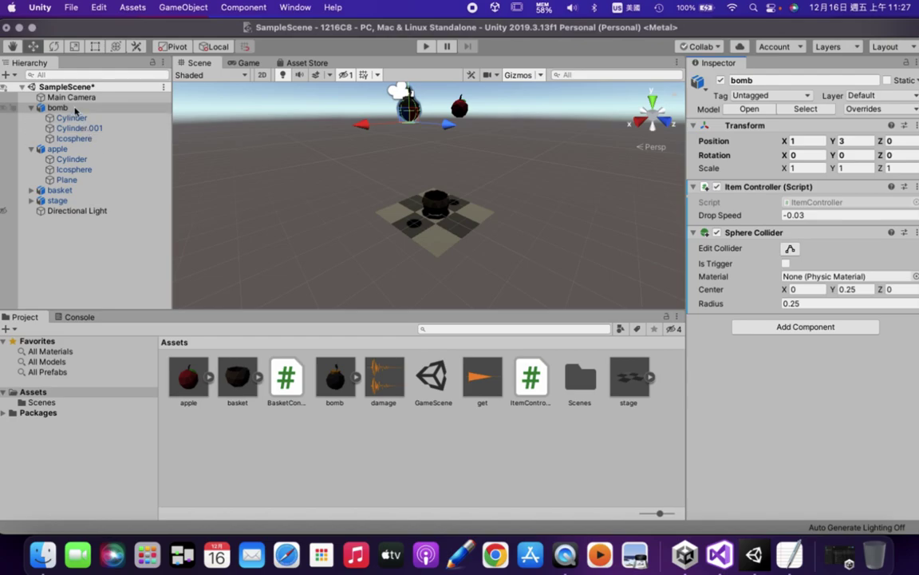
Add a Rigidbody component to the basket object and enable Is Kinematic on it
{"action": "left_click", "coordinate": [69, 192]}
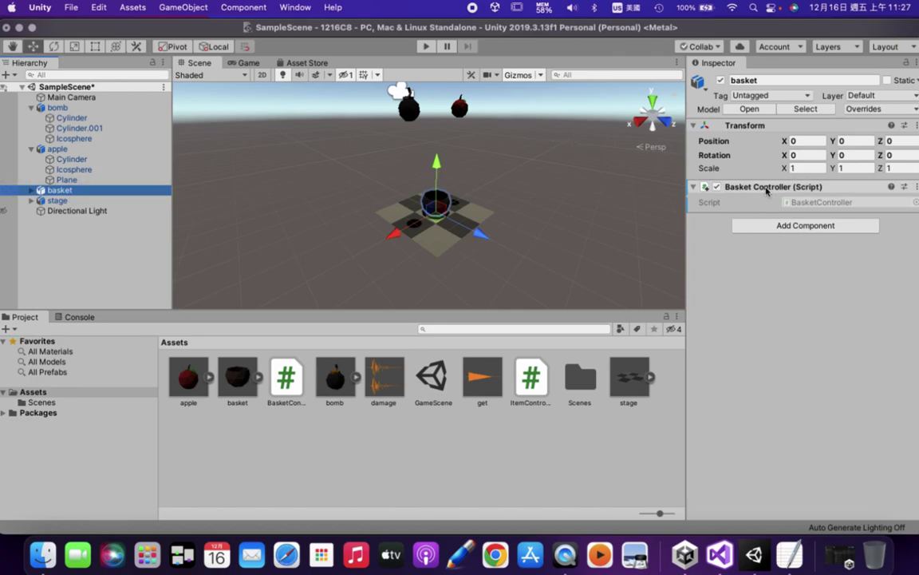
{"action": "left_click", "coordinate": [788, 226]}
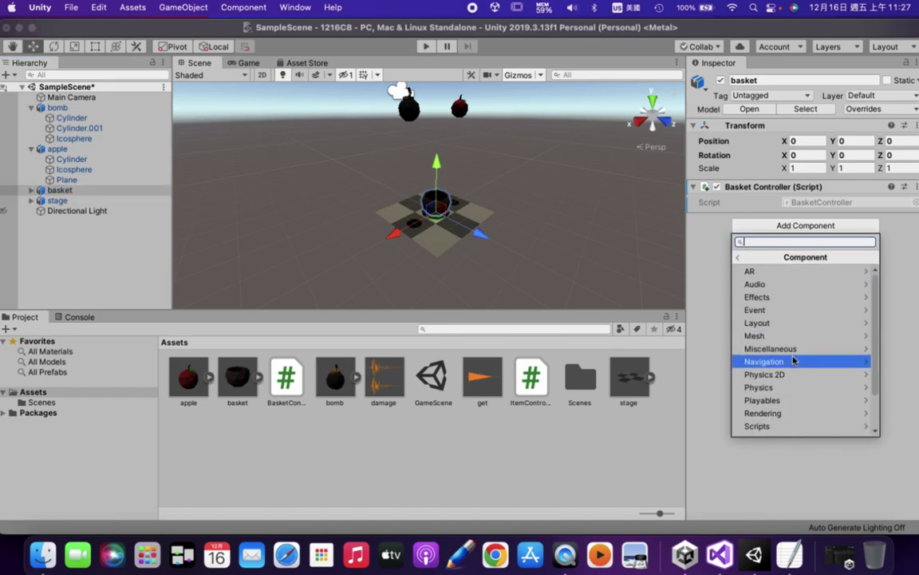
{"action": "left_click", "coordinate": [794, 389]}
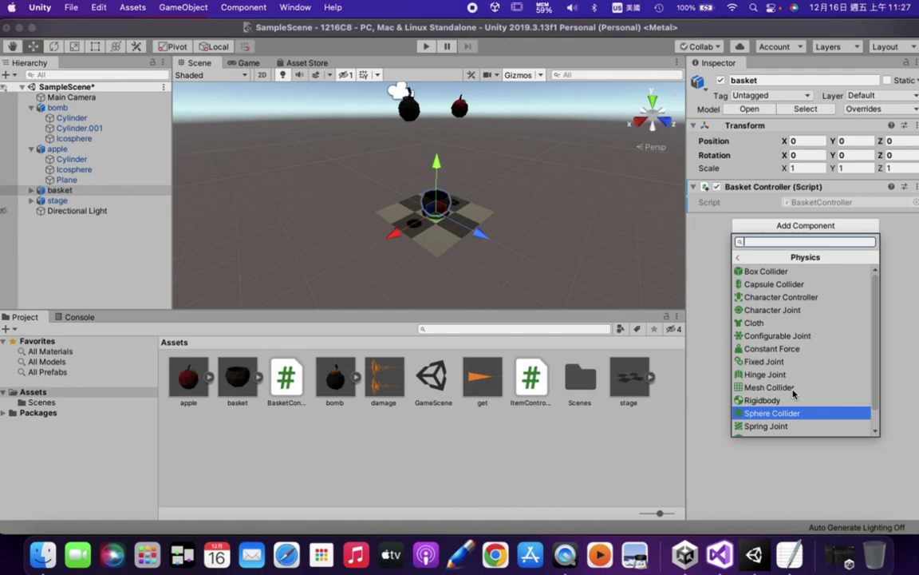
{"action": "left_click", "coordinate": [784, 400]}
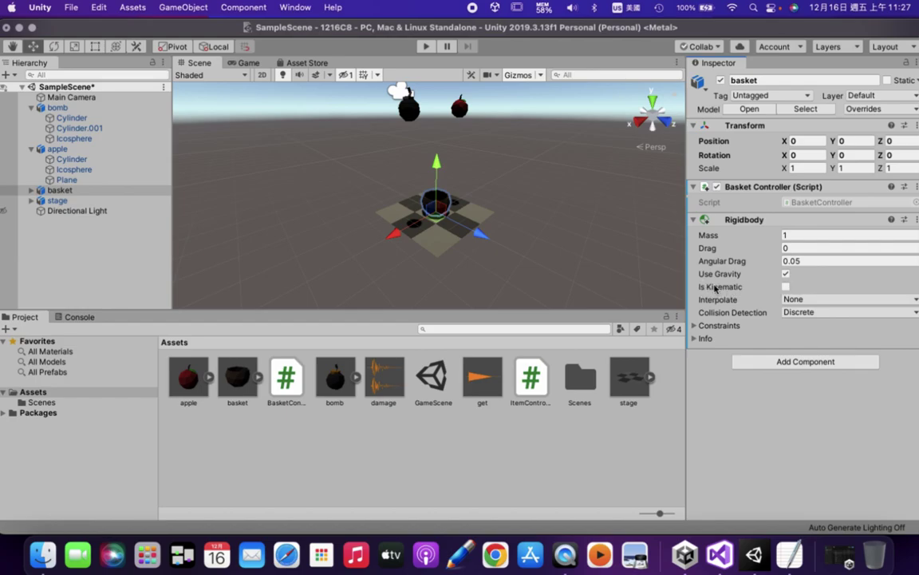
{"action": "left_click", "coordinate": [786, 287]}
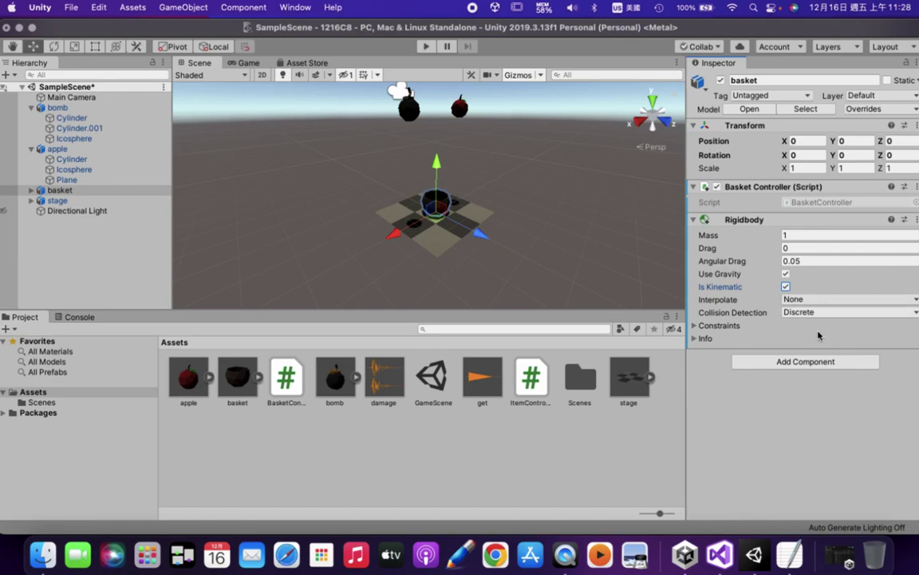
Add a Box Collider component to the basket and set its centre Y to 0.5
{"action": "left_click", "coordinate": [821, 364]}
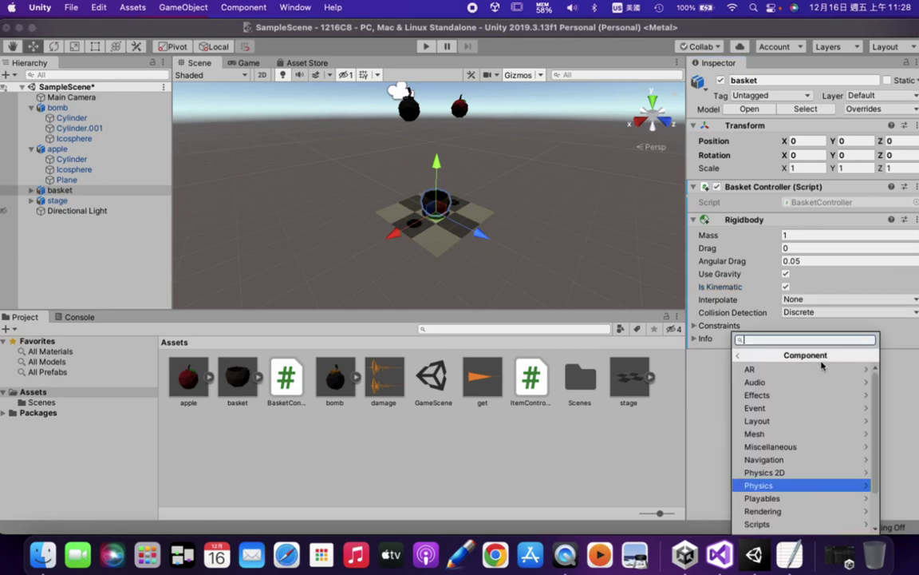
{"action": "left_click", "coordinate": [802, 488]}
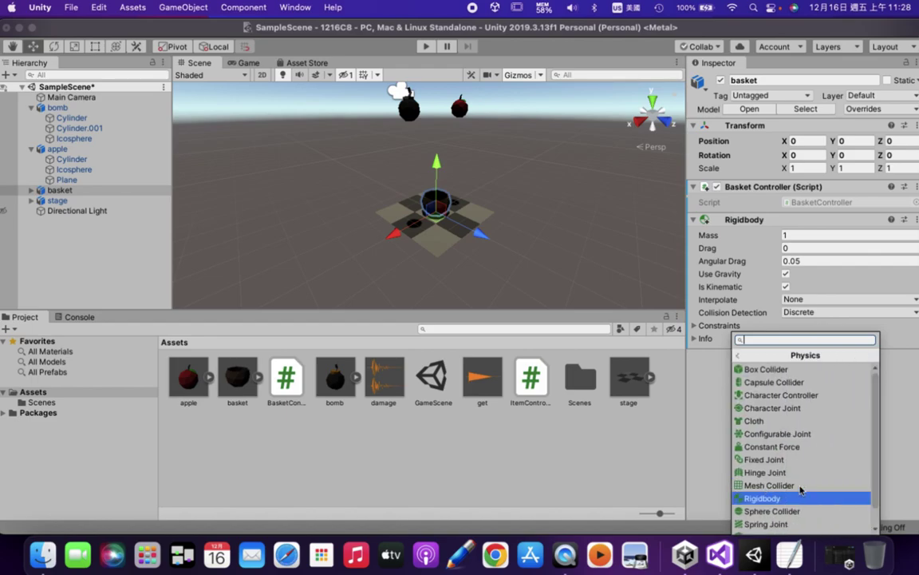
{"action": "left_click", "coordinate": [780, 371]}
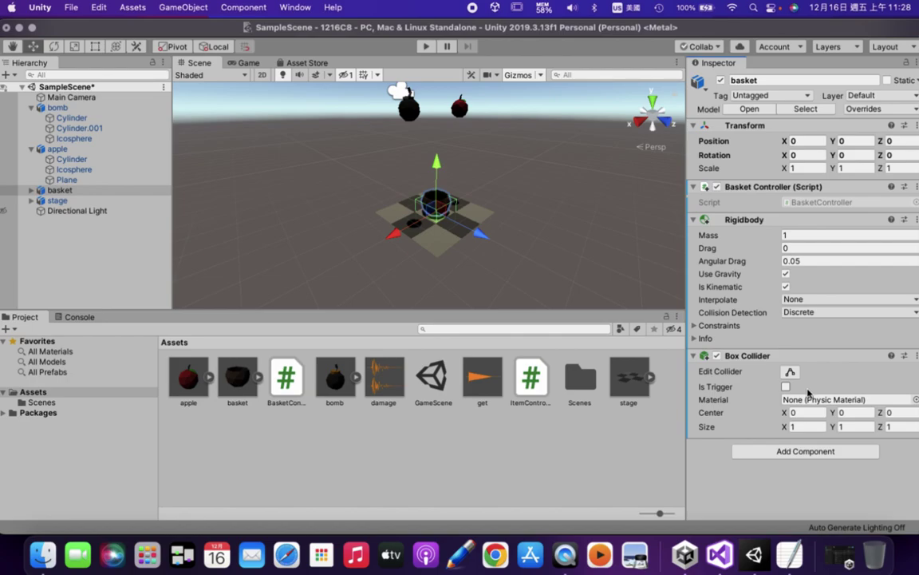
{"action": "left_click", "coordinate": [843, 413]}
{"action": "left_click", "coordinate": [844, 413]}
{"action": "type", "text": ".5"}
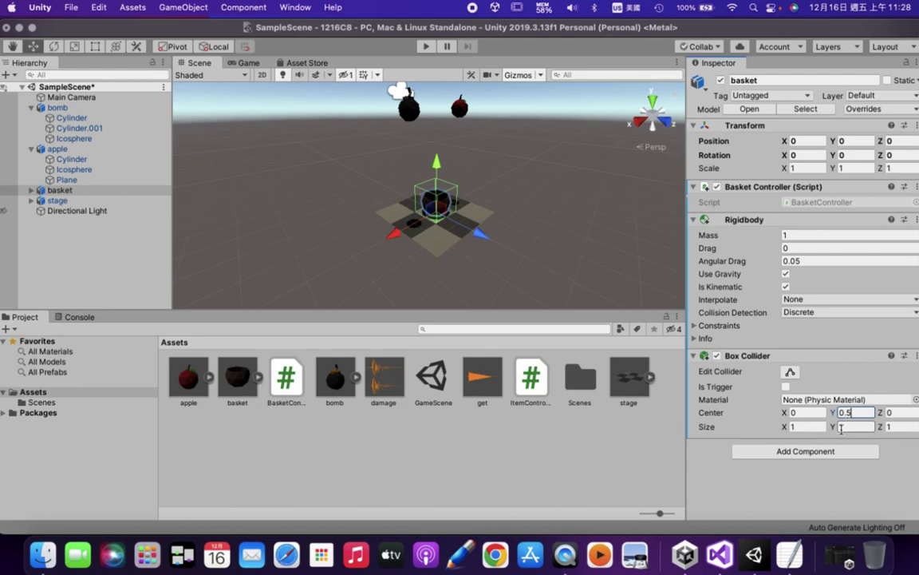
Set the basket's Box Collider size to X 0.5, Y 0.1, Z 0.5 and enable Is Trigger
{"action": "left_click", "coordinate": [819, 427]}
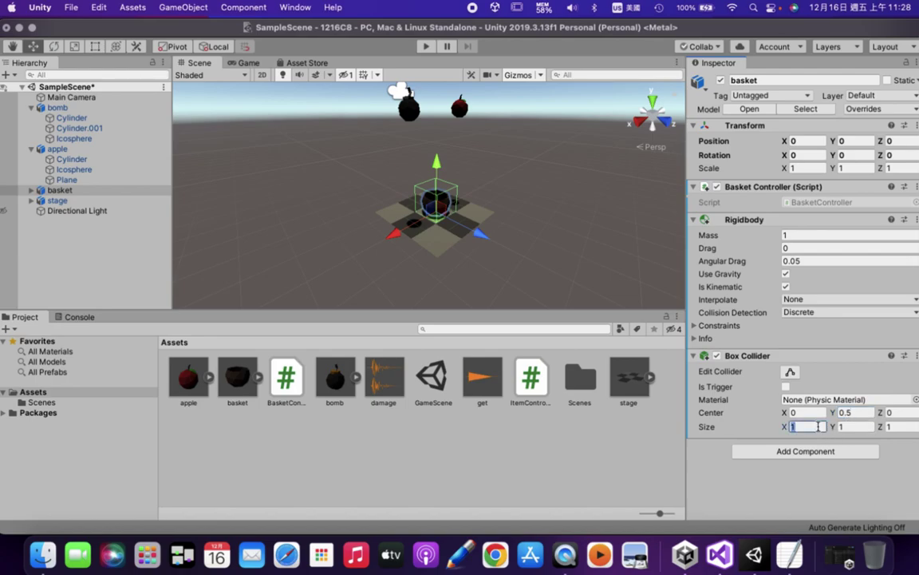
{"action": "type", "text": "0.5"}
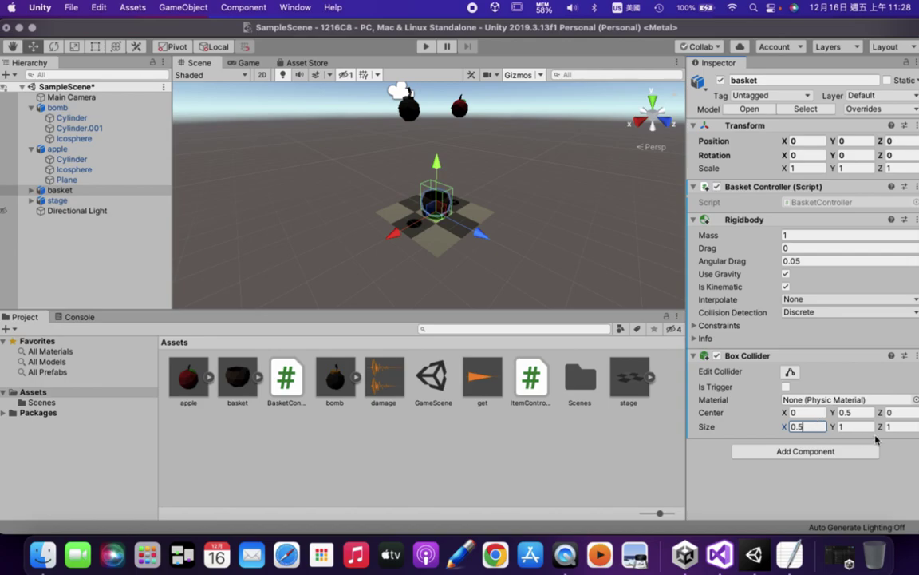
{"action": "left_click", "coordinate": [855, 427]}
{"action": "type", "text": "0.1"}
{"action": "left_click", "coordinate": [899, 427]}
{"action": "type", "text": "0.5"}
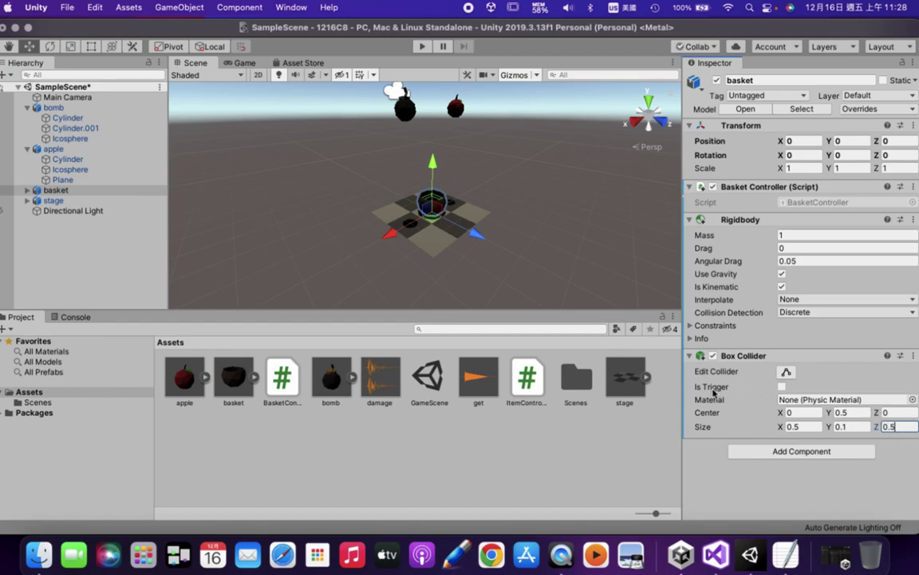
{"action": "left_click", "coordinate": [782, 386]}
Open the BasketController script in Visual Studio and look through its code
{"action": "left_click", "coordinate": [283, 378]}
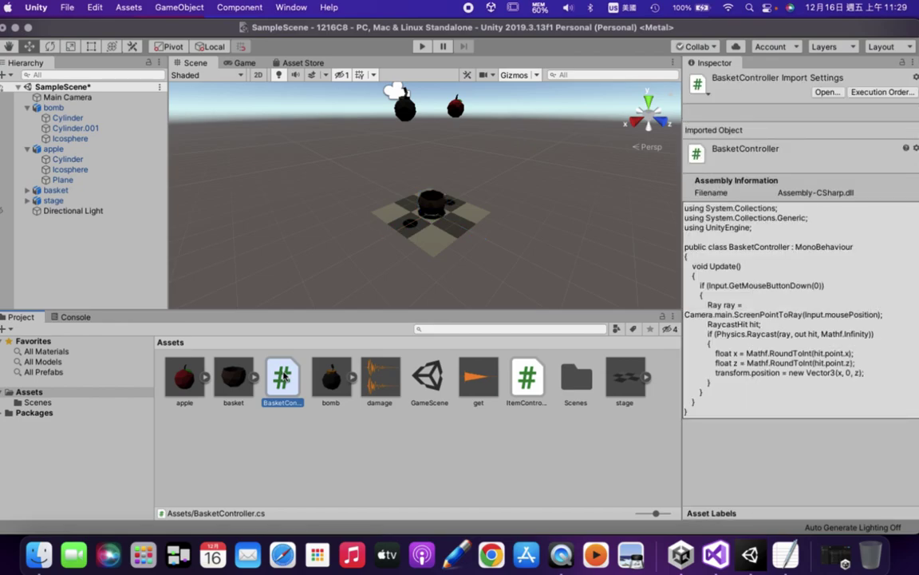
{"action": "double_click", "coordinate": [283, 379]}
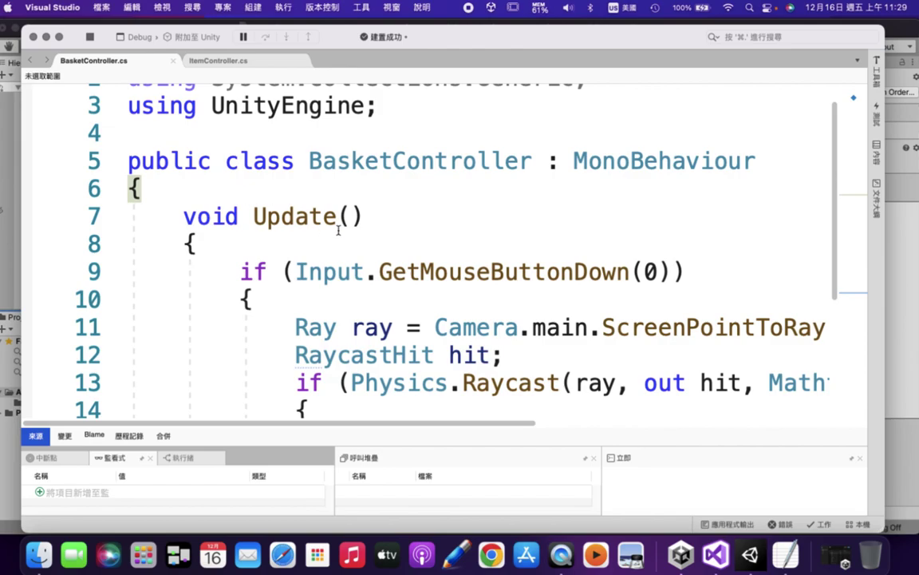
{"action": "scroll", "coordinate": [392, 294], "scroll_direction": "up", "scroll_amount": 1}
{"action": "scroll", "coordinate": [410, 257], "scroll_direction": "down", "scroll_amount": 10}
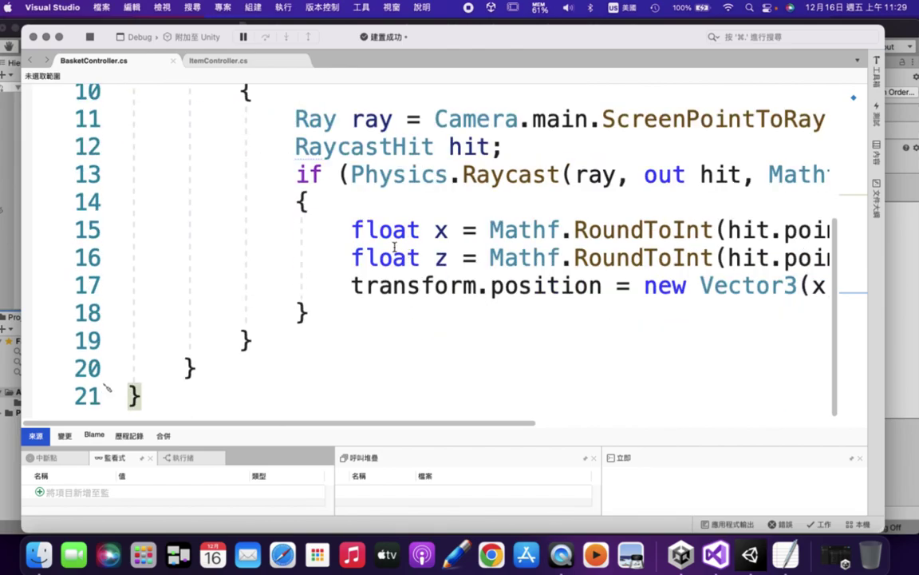
{"action": "scroll", "coordinate": [364, 233], "scroll_direction": "up", "scroll_amount": 10}
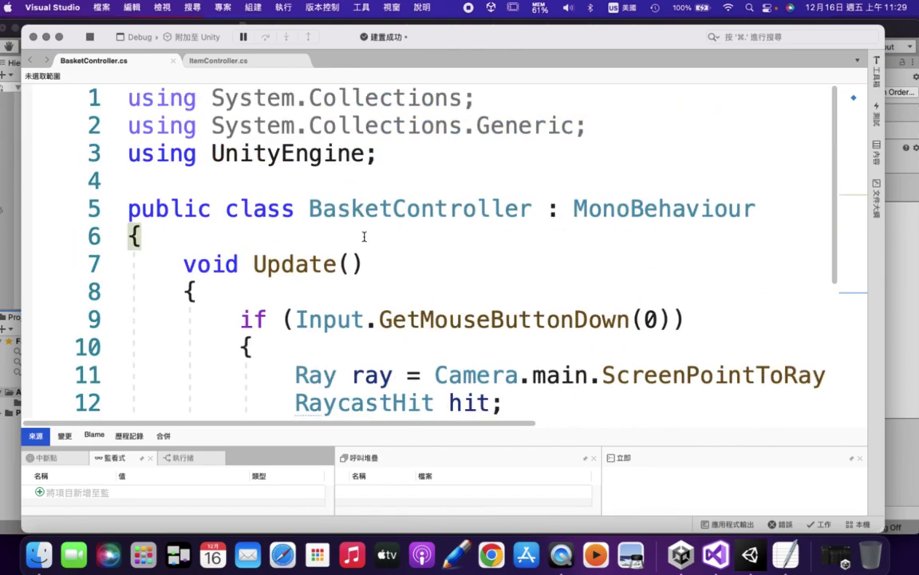
Replace all BasketController code with the copied version whose OnTriggerEnter(Collider other) method logs "Get!" and destroys other.gameObject
{"action": "left_click_drag", "start_coordinate": [129, 97], "coordinate": [483, 458]}
{"action": "scroll", "coordinate": [478, 345], "scroll_direction": "down", "scroll_amount": 2}
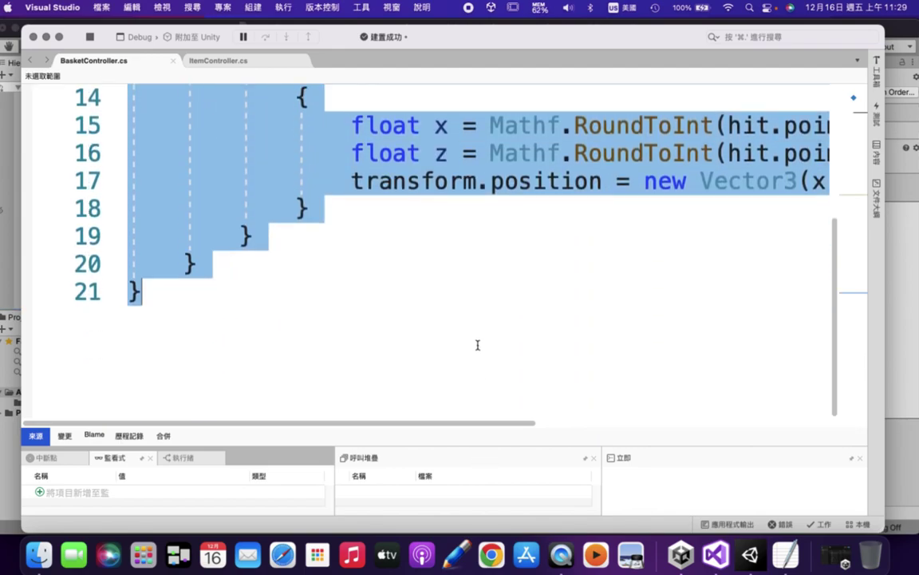
{"action": "scroll", "coordinate": [377, 191], "scroll_direction": "down", "scroll_amount": 2}
{"action": "scroll", "coordinate": [381, 192], "scroll_direction": "up", "scroll_amount": 8}
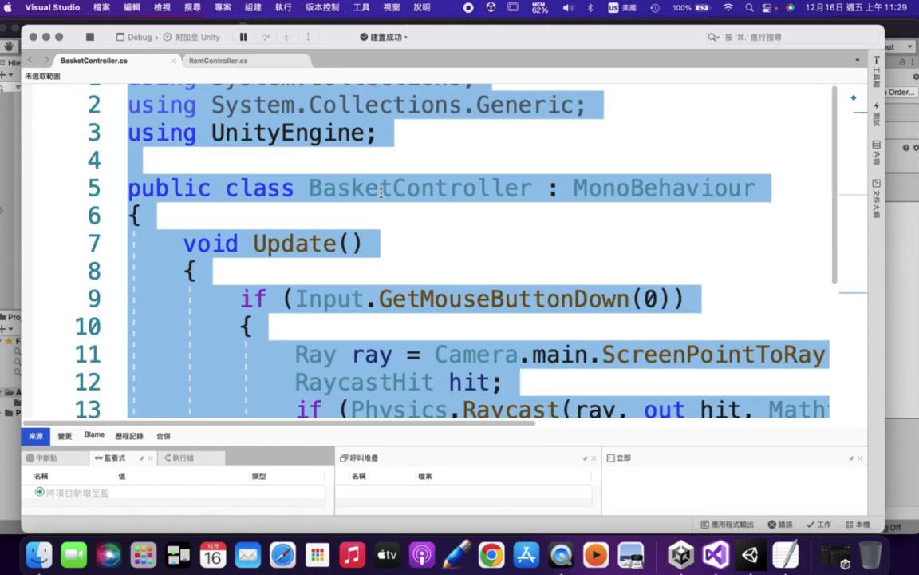
{"action": "right_click", "coordinate": [264, 131]}
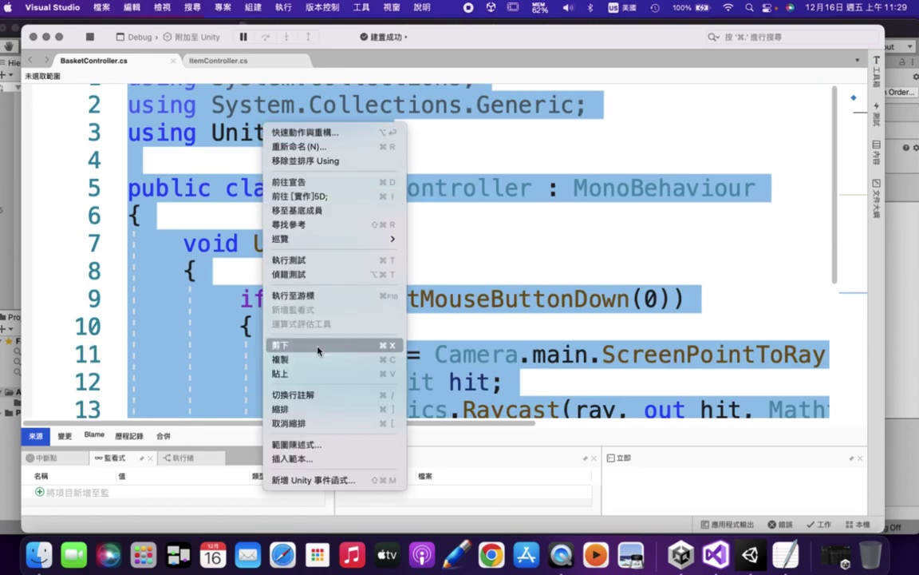
{"action": "left_click", "coordinate": [317, 373]}
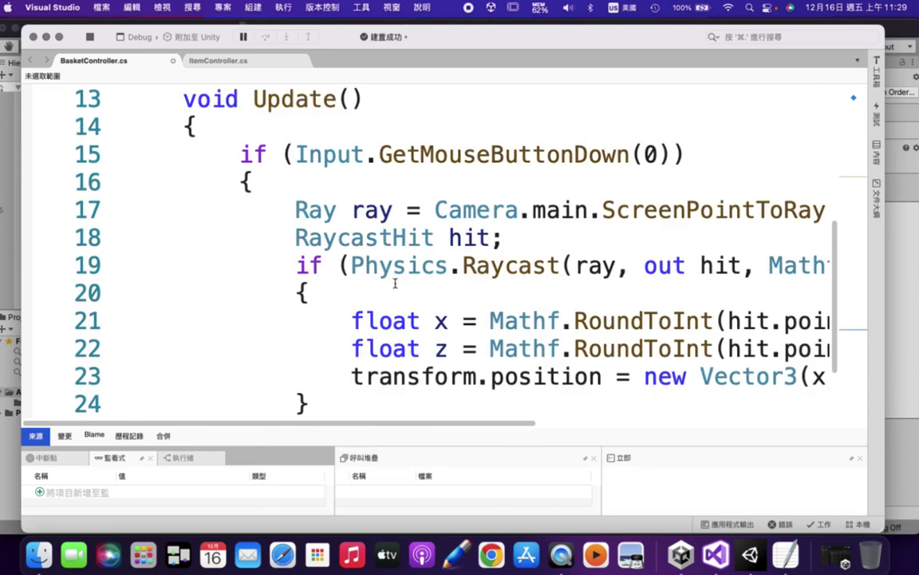
{"action": "scroll", "coordinate": [469, 286], "scroll_direction": "down", "scroll_amount": 1}
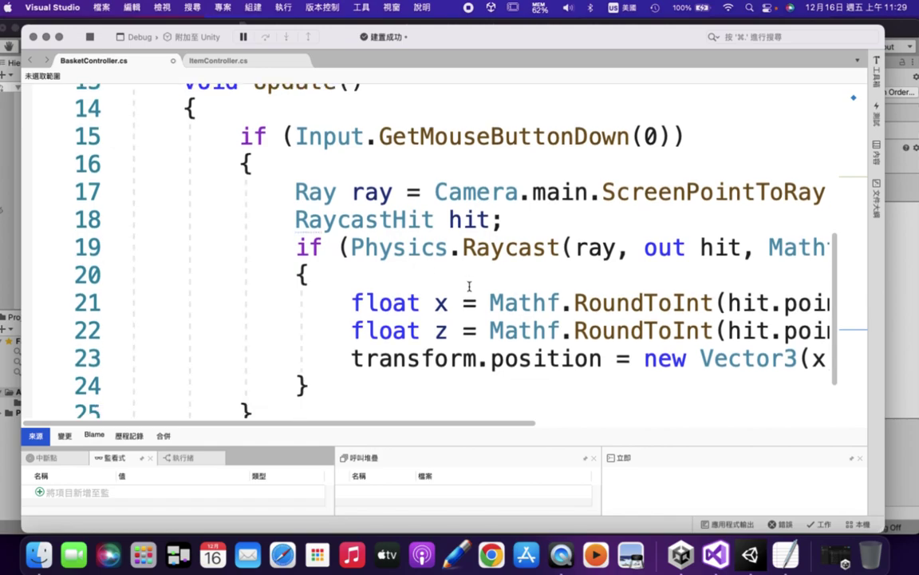
{"action": "scroll", "coordinate": [469, 286], "scroll_direction": "up", "scroll_amount": 5}
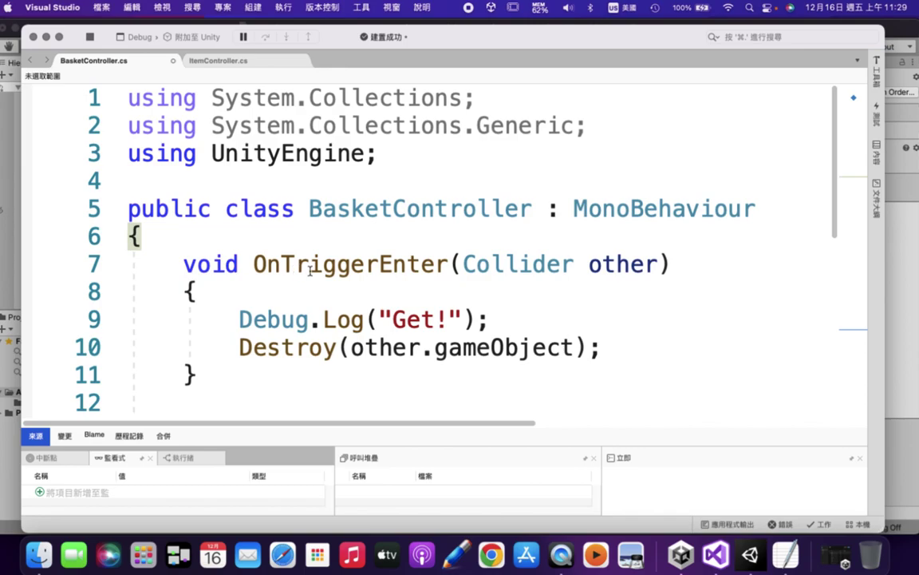
Review the OnTriggerEnter method, stop the debugging session and restart it attached to Unity
{"action": "left_click_drag", "start_coordinate": [197, 264], "coordinate": [281, 279]}
{"action": "left_click", "coordinate": [216, 264]}
{"action": "left_click_drag", "start_coordinate": [182, 263], "coordinate": [343, 401]}
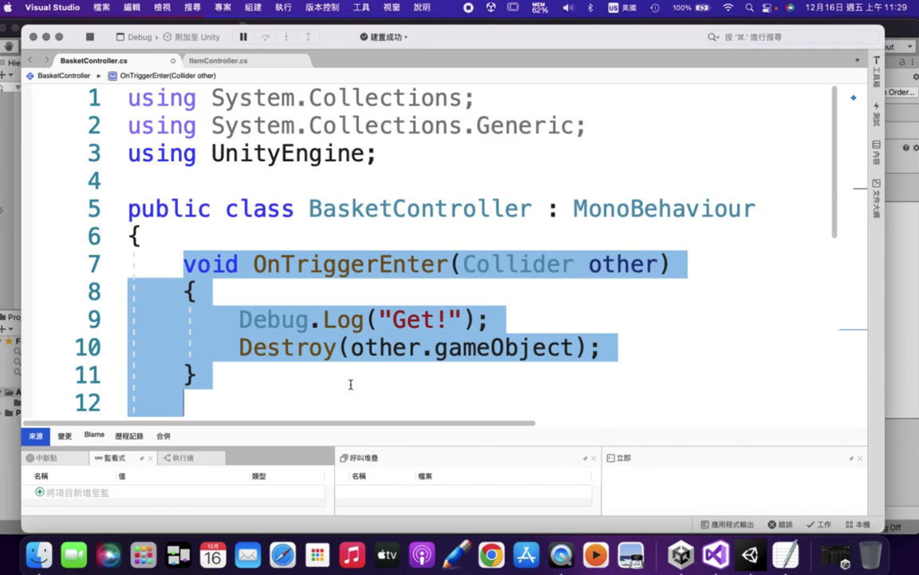
{"action": "left_click", "coordinate": [91, 38]}
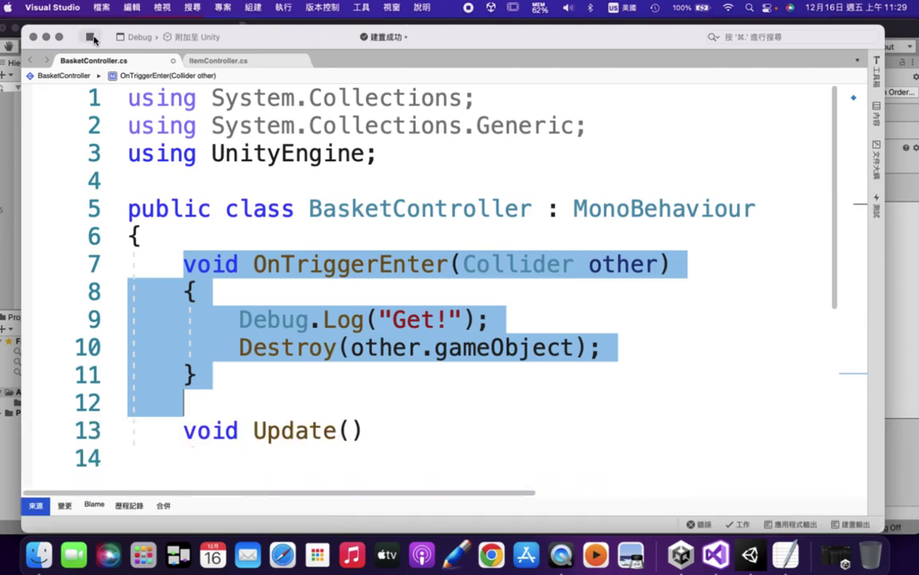
{"action": "left_click", "coordinate": [91, 37]}
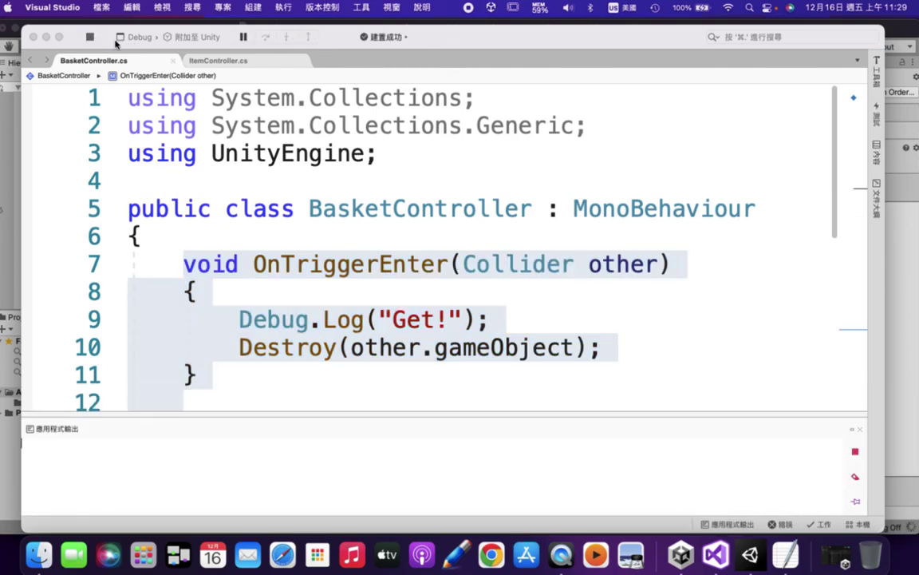
Switch back to Unity, play-test the game by moving the basket to the tile under the bomb, and stop play mode
{"action": "left_click", "coordinate": [45, 36]}
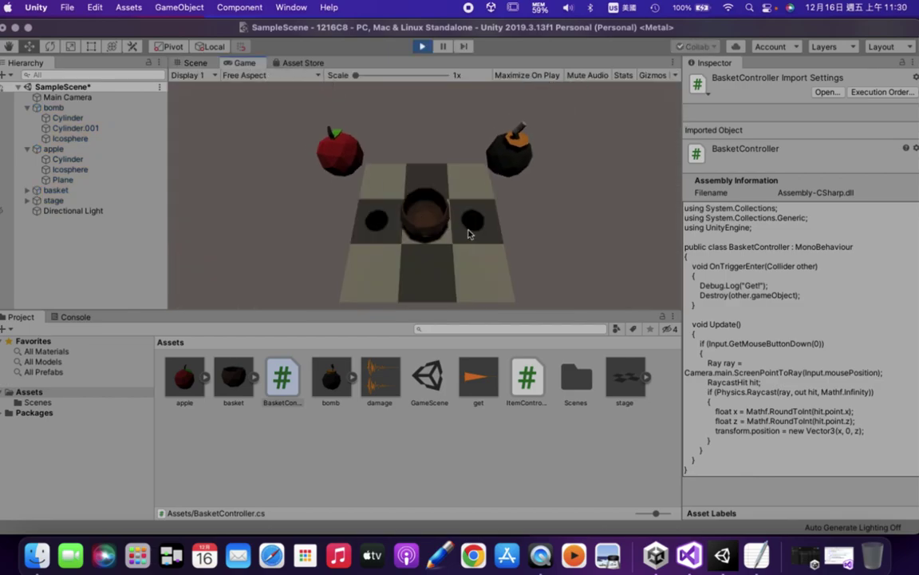
{"action": "left_click", "coordinate": [470, 232]}
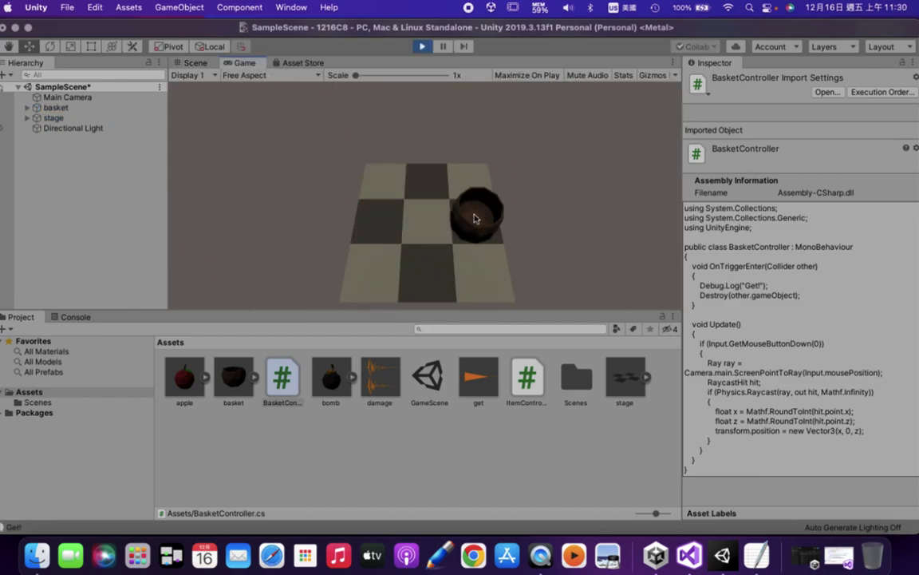
{"action": "left_click", "coordinate": [421, 46]}
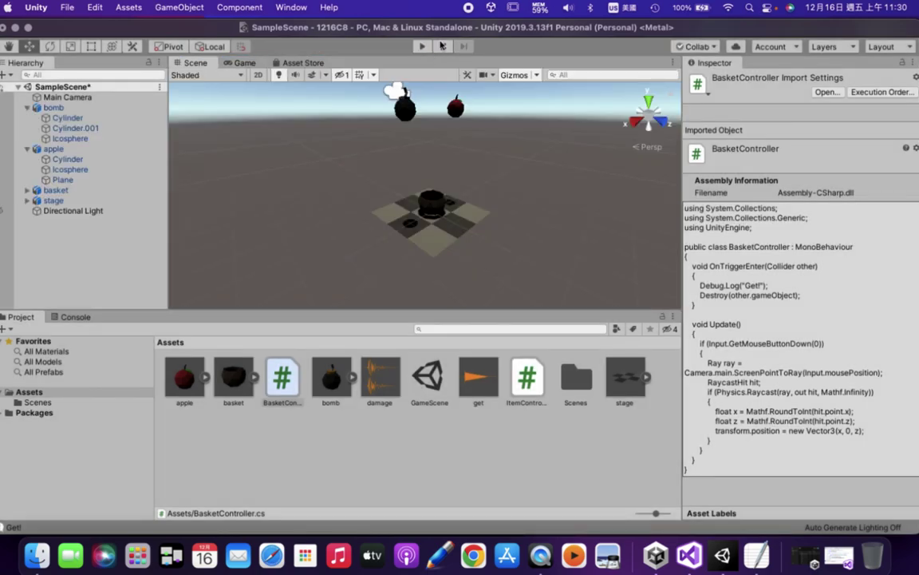